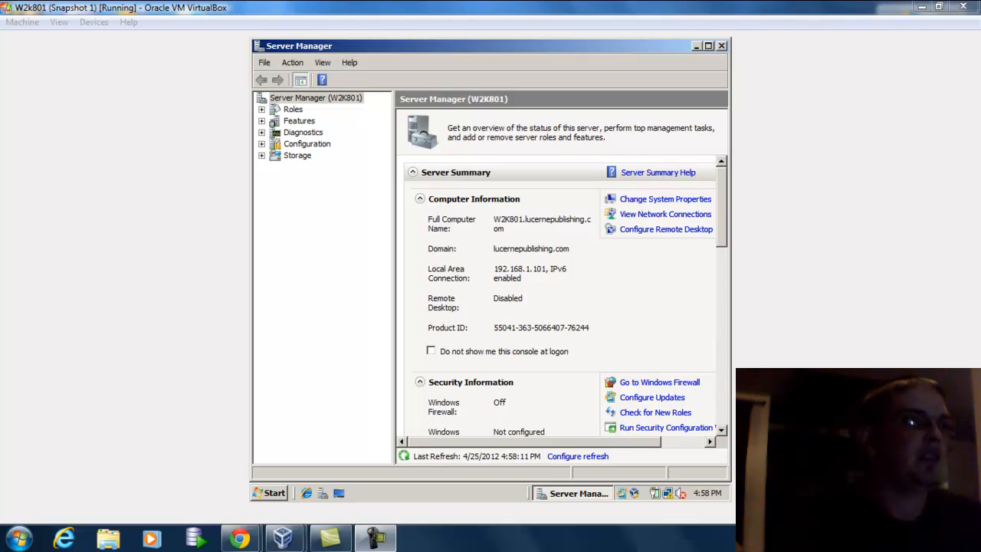
Minimize Server Manager, view the server's disks and volumes in Computer Management's Disk Management, and close the console.
left_click(695, 46)
mouse_move(282, 538)
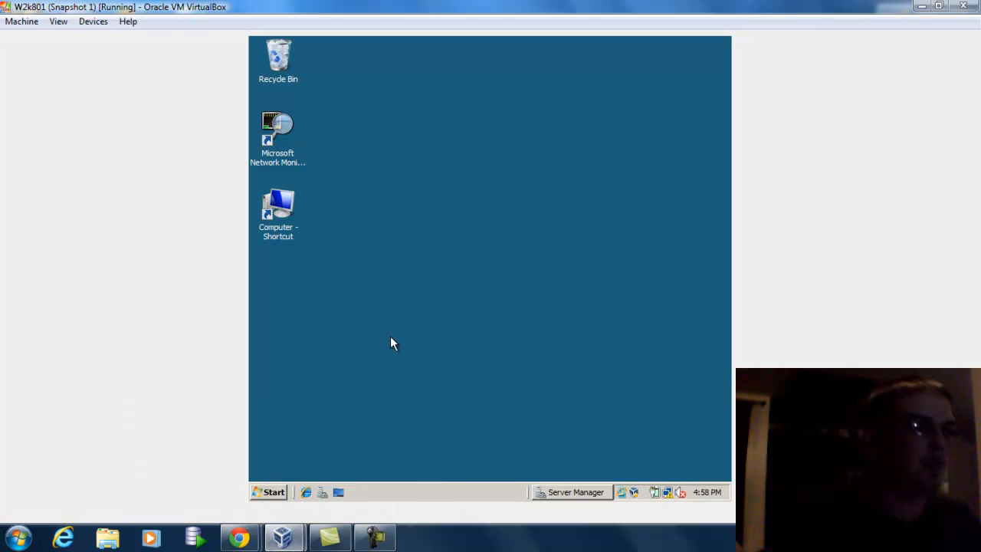
left_click(272, 491)
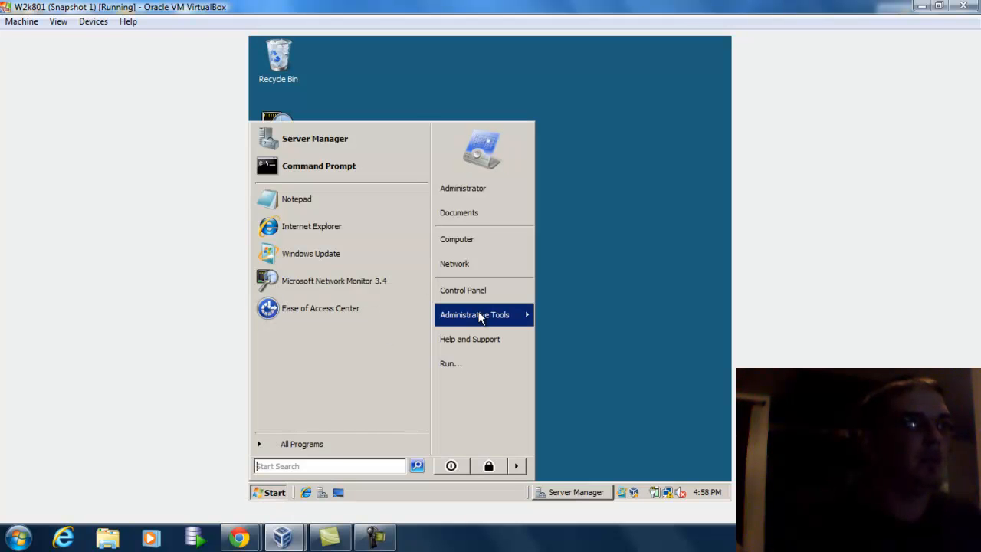
mouse_move(479, 314)
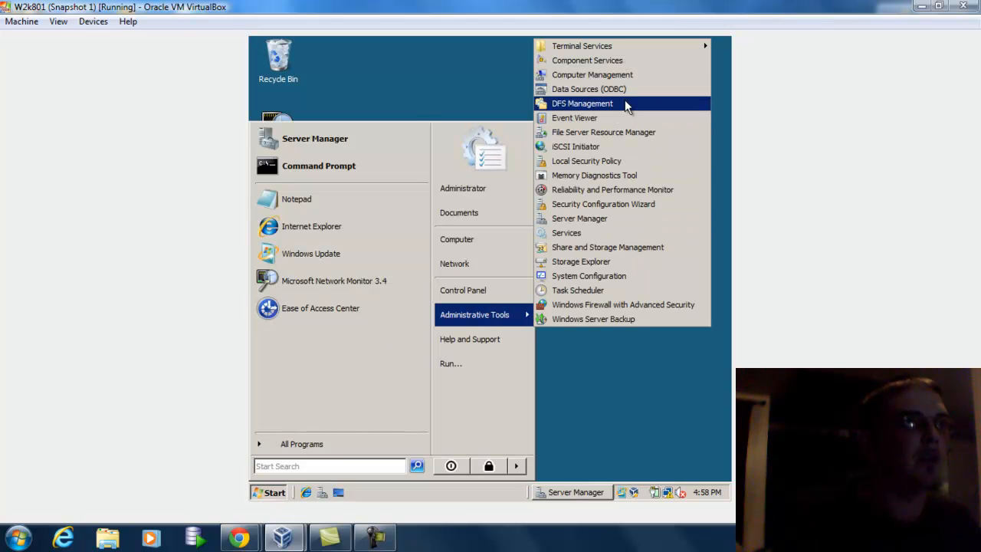
left_click(627, 78)
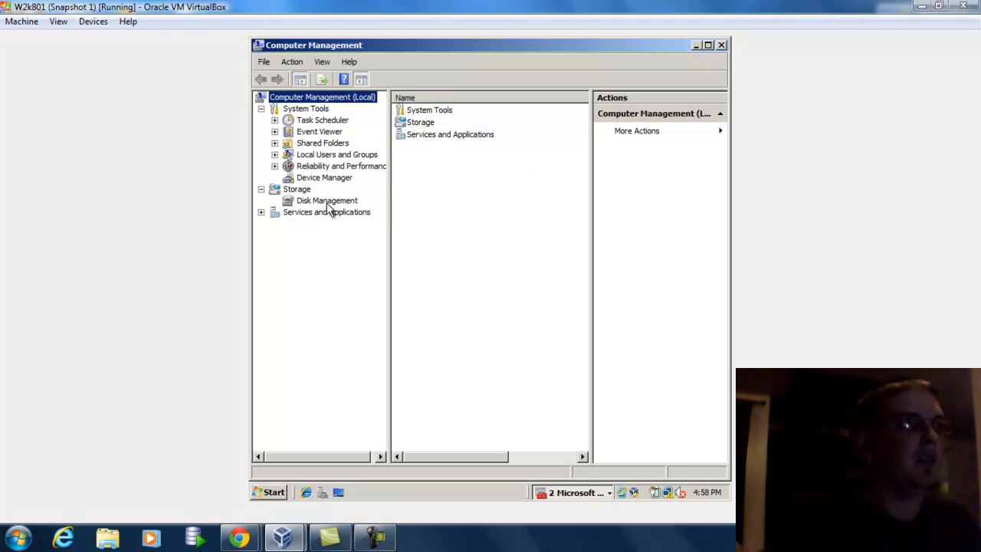
left_click(337, 203)
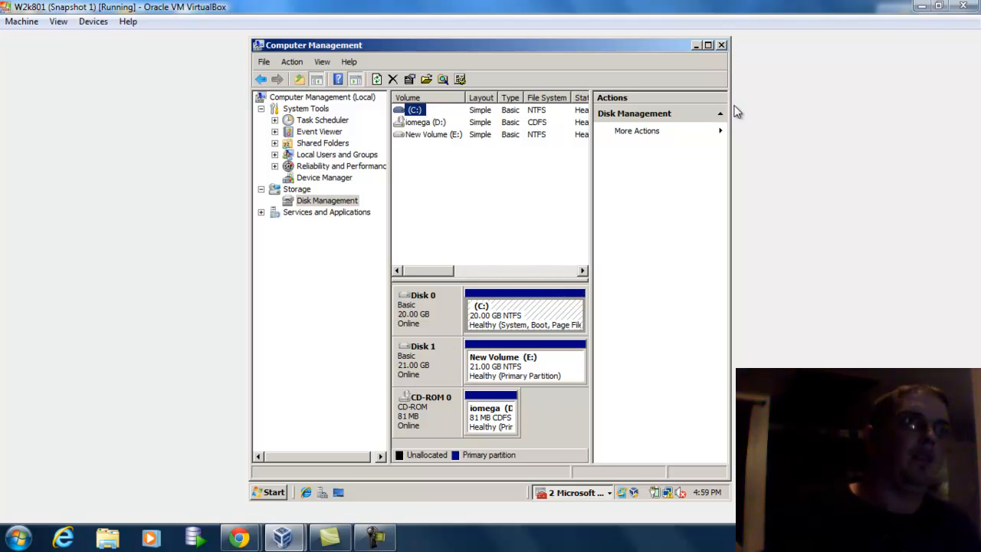
left_click(721, 46)
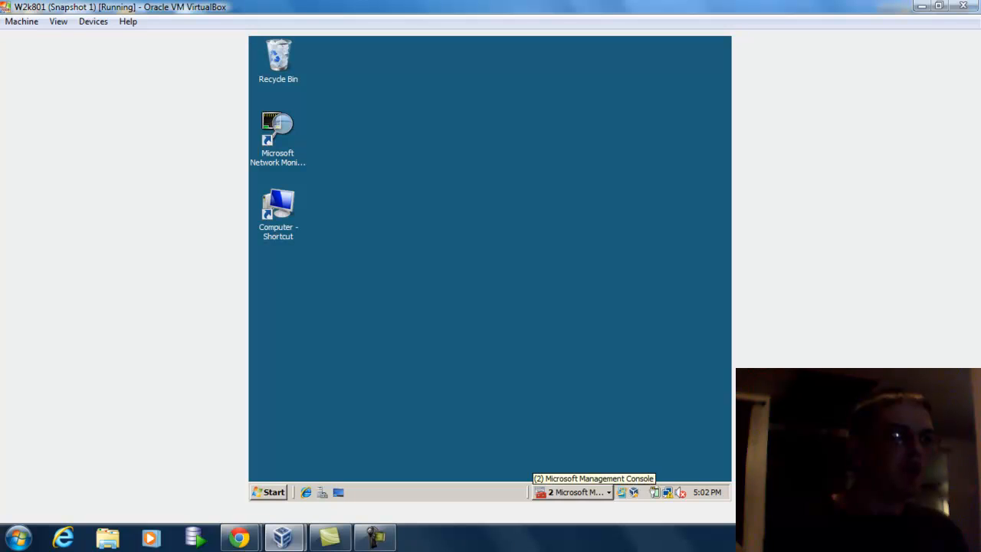
Install the Windows Server Backup feature through Server Manager's Add Features Wizard.
left_click(550, 497)
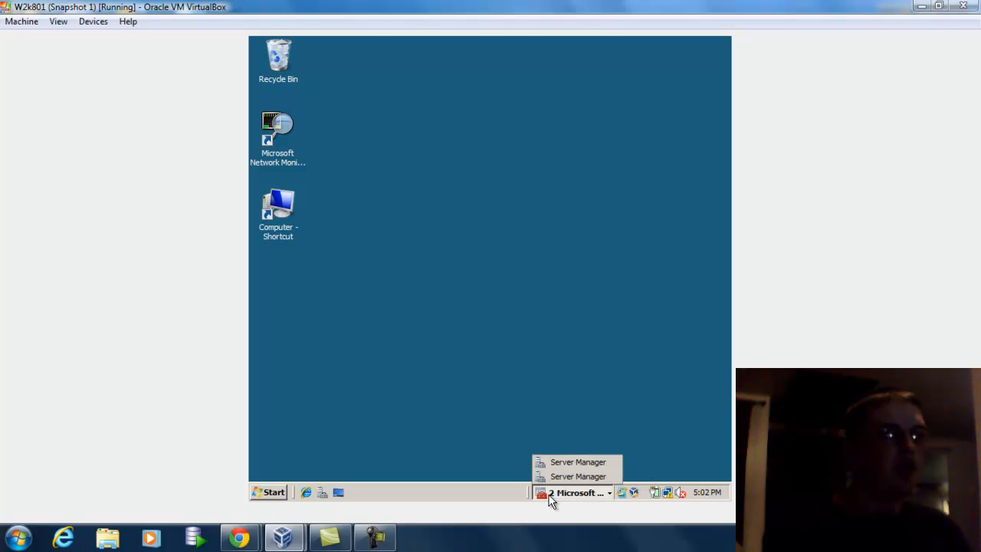
left_click(578, 459)
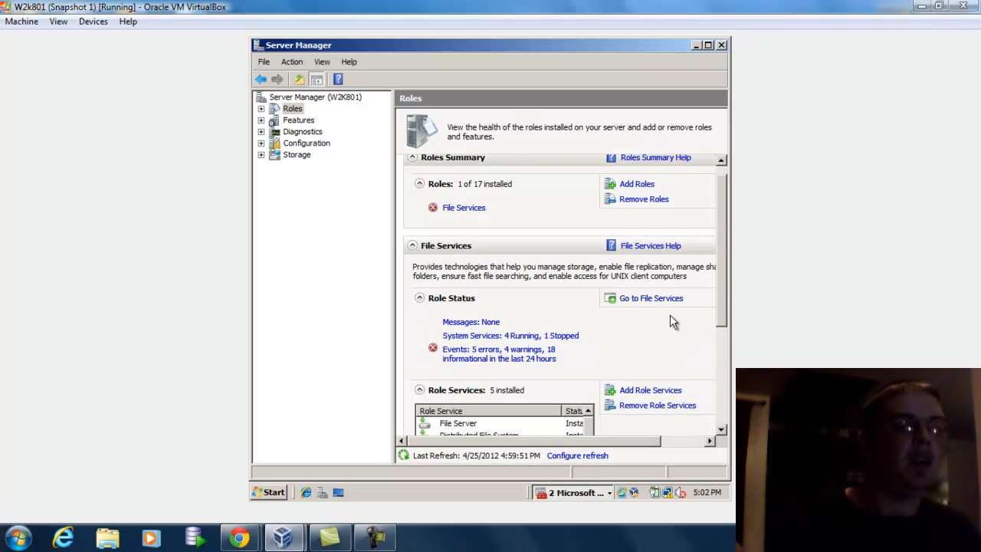
left_click(309, 123)
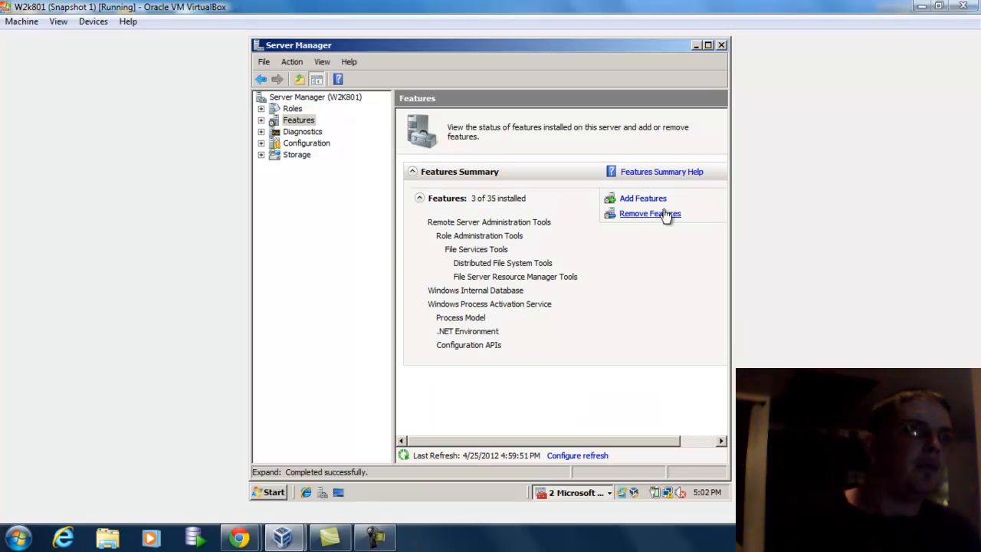
left_click(655, 199)
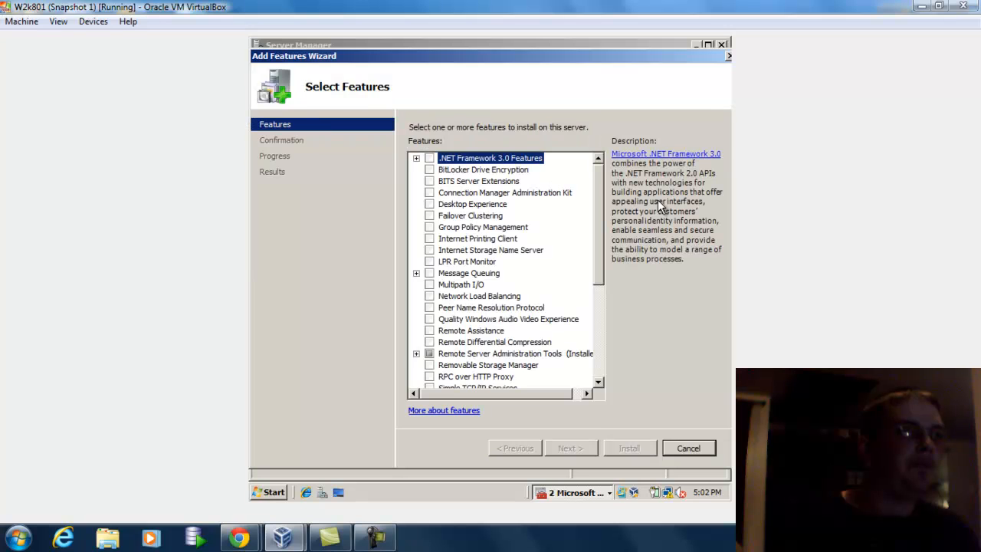
left_click_drag(599, 241, 598, 334)
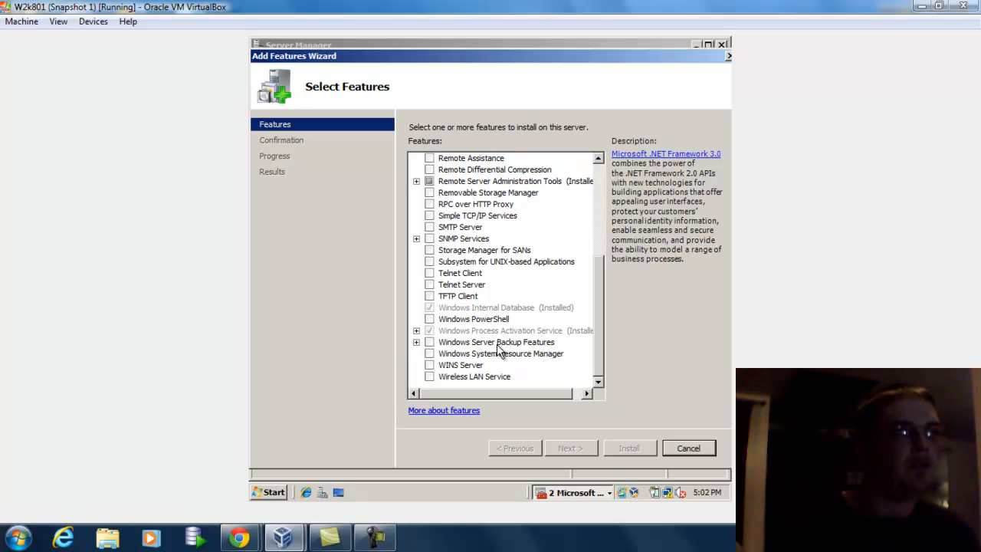
left_click(430, 343)
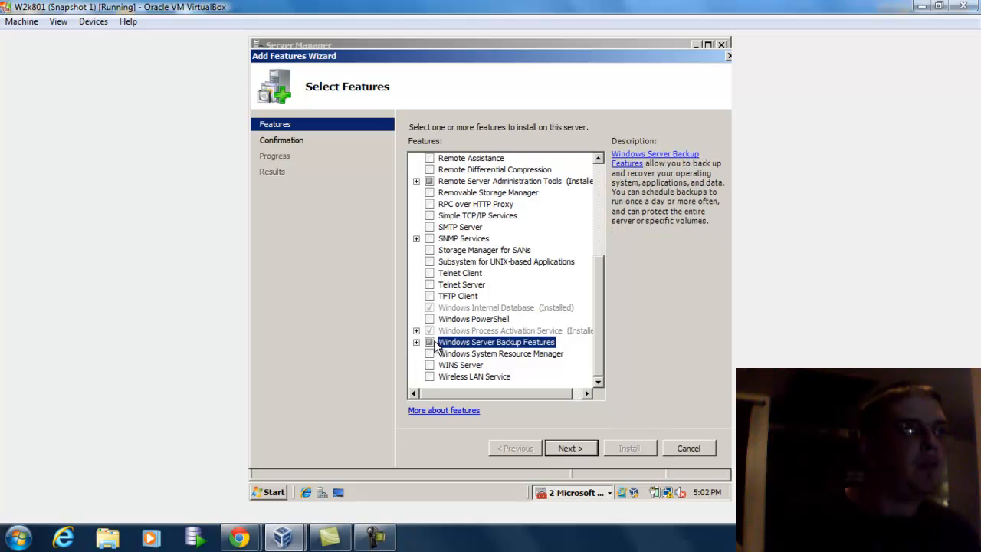
left_click(571, 448)
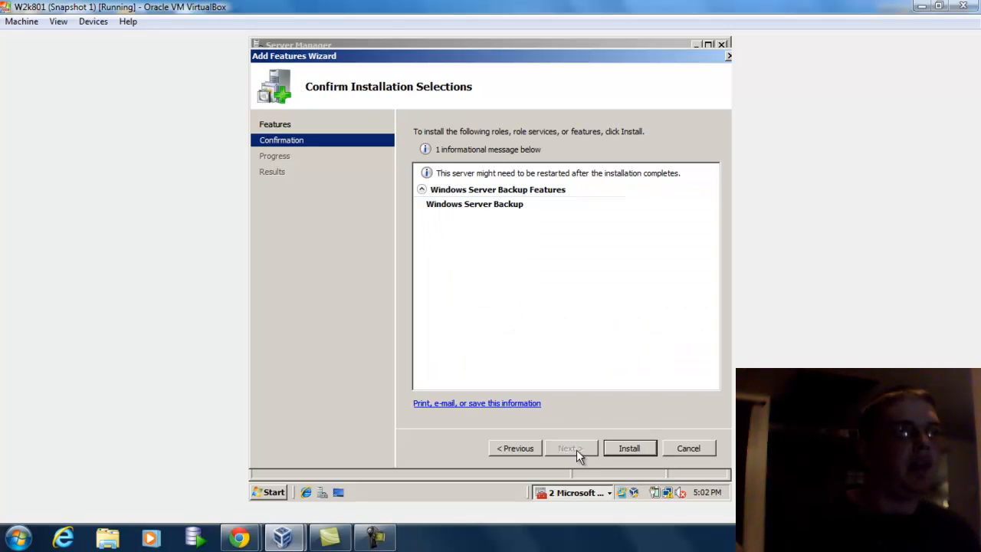
left_click(636, 449)
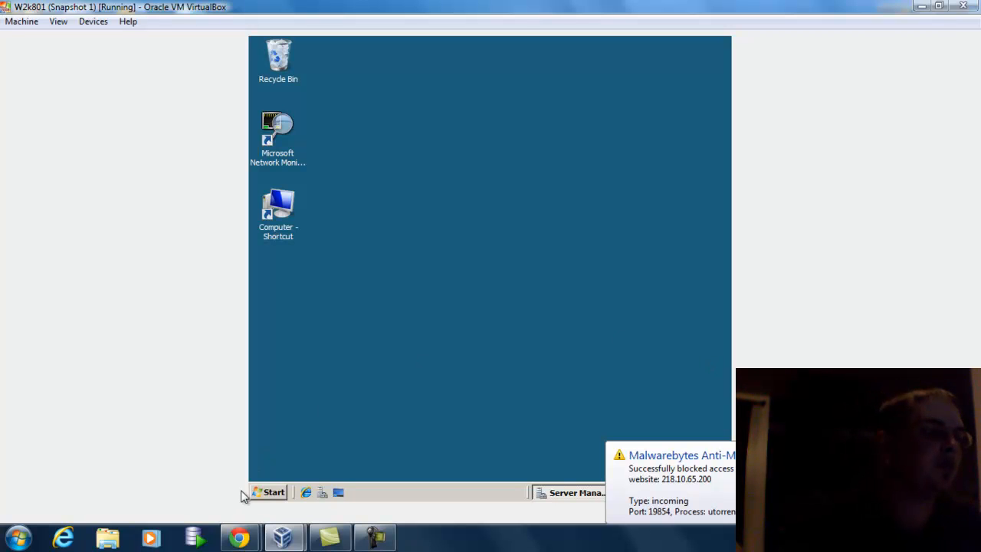
Open Windows Server Backup and start a one-time backup using different options.
left_click(272, 493)
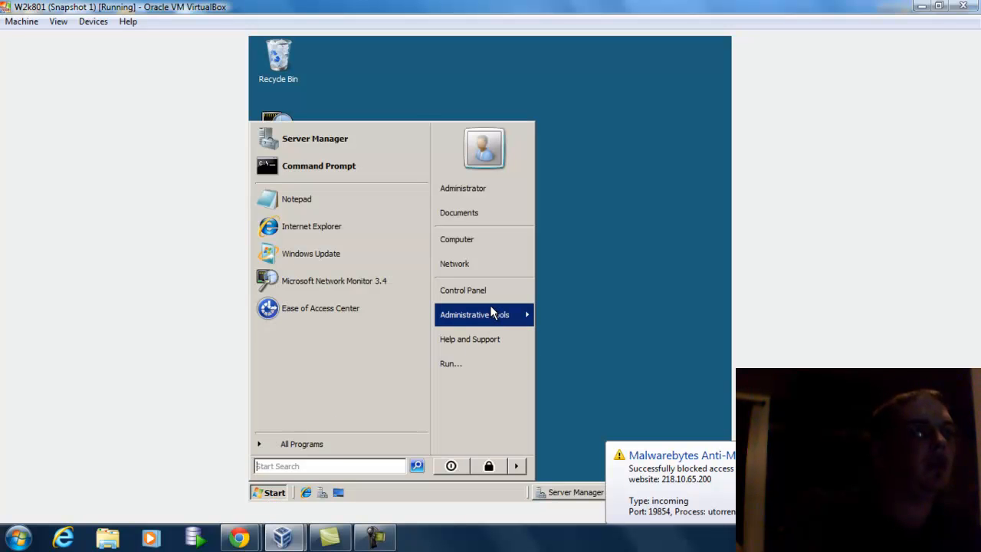
mouse_move(490, 308)
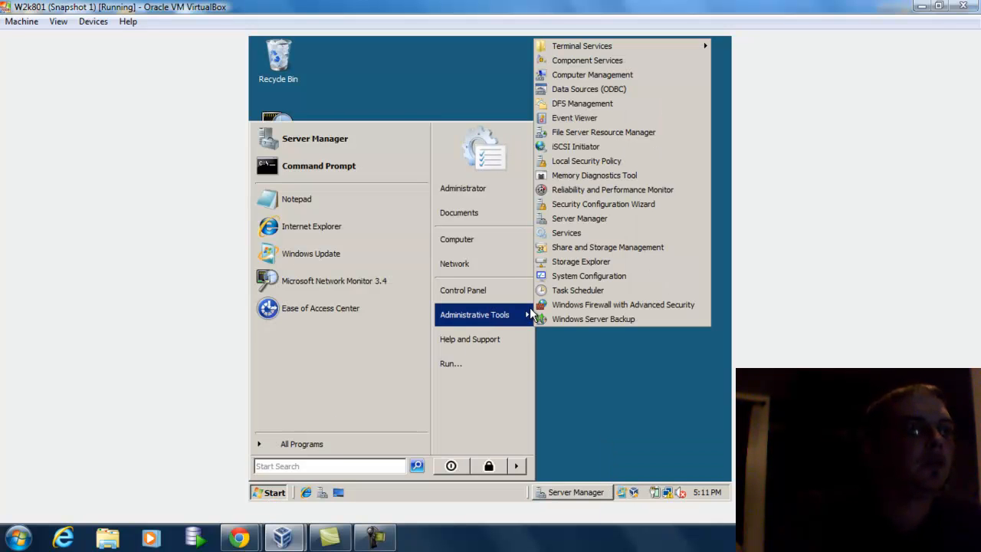
left_click(579, 319)
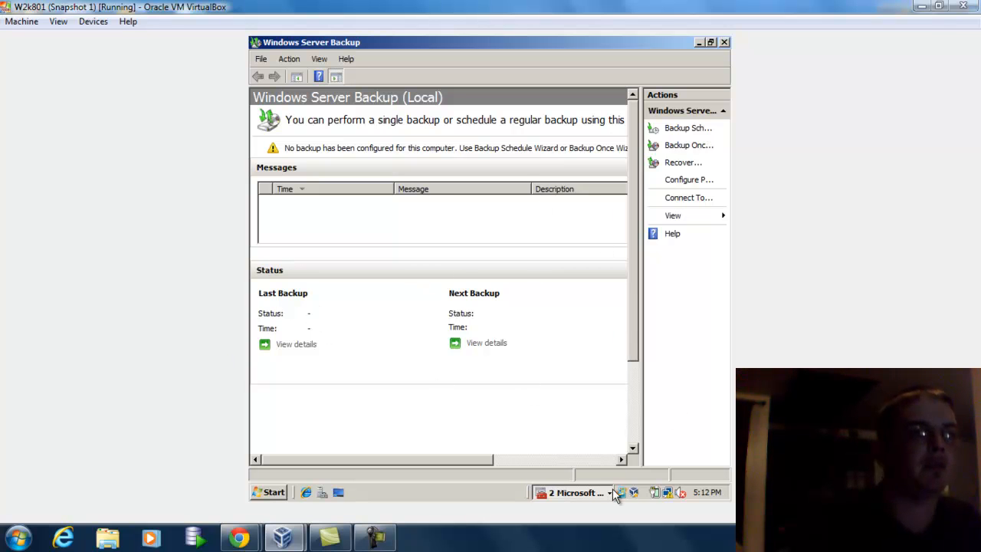
left_click(675, 152)
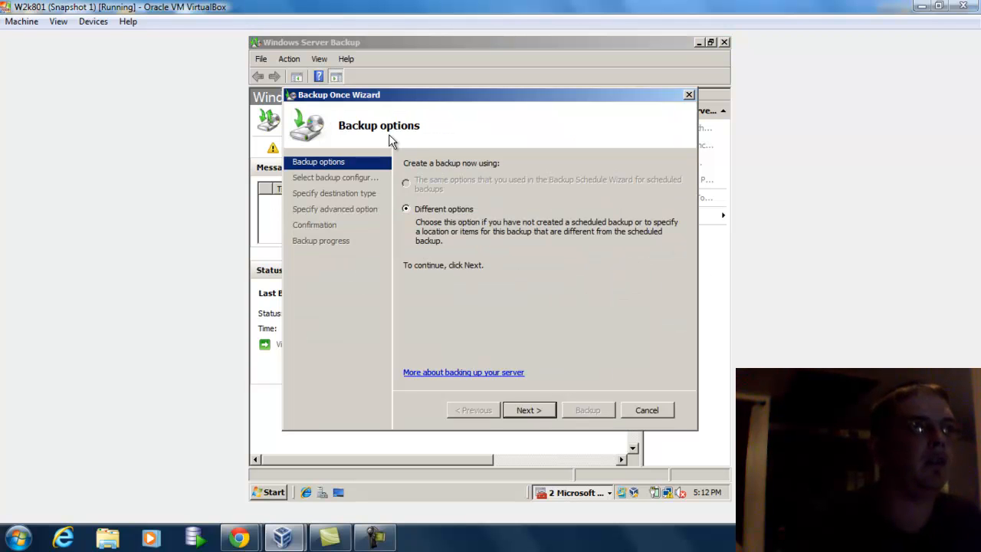
left_click(533, 410)
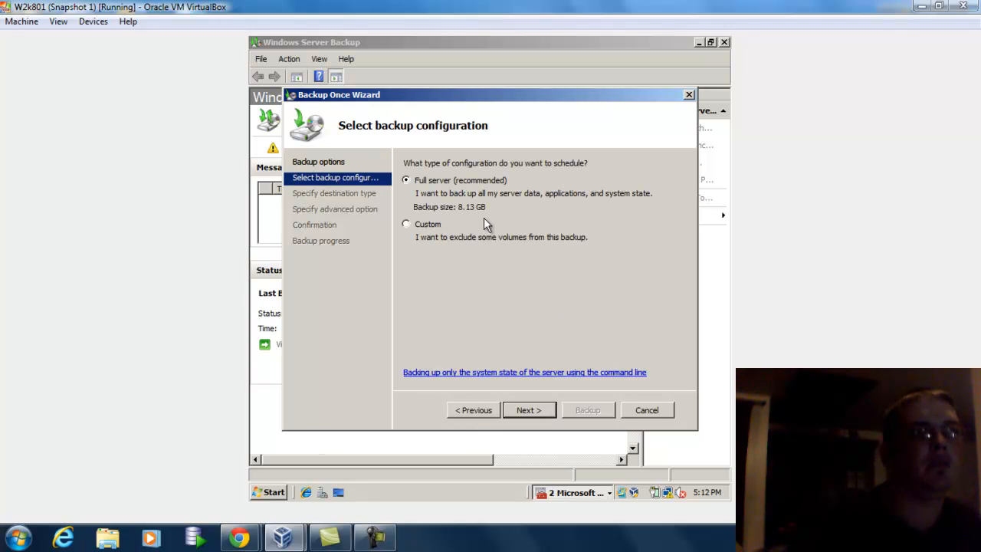
Choose a custom backup configuration that includes only Local disk (C:), with system recovery enabled.
left_click(406, 223)
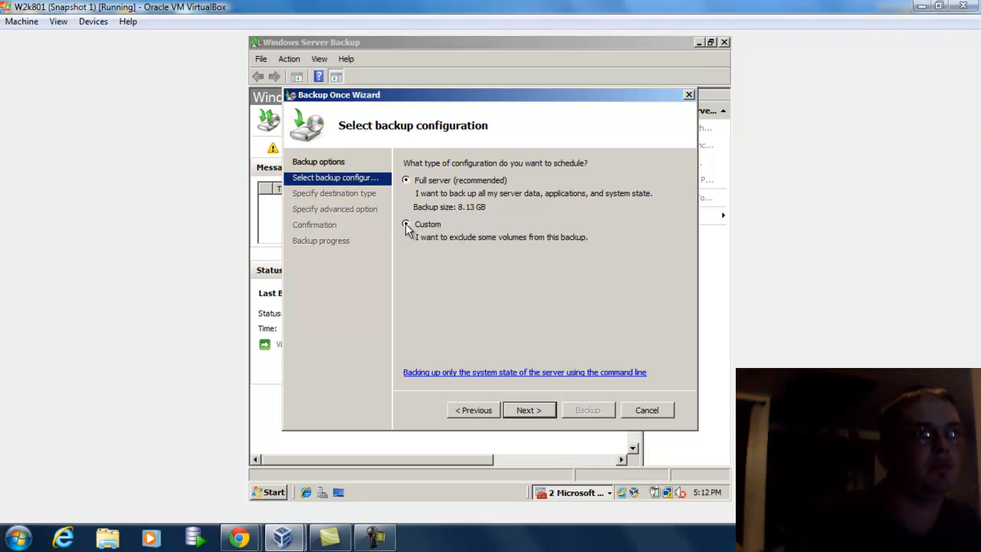
left_click(529, 410)
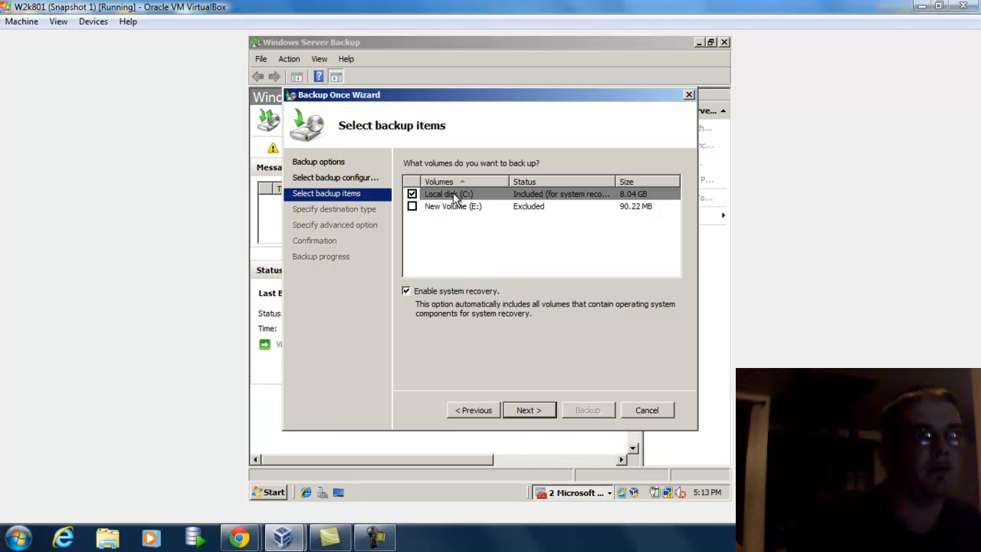
left_click(536, 413)
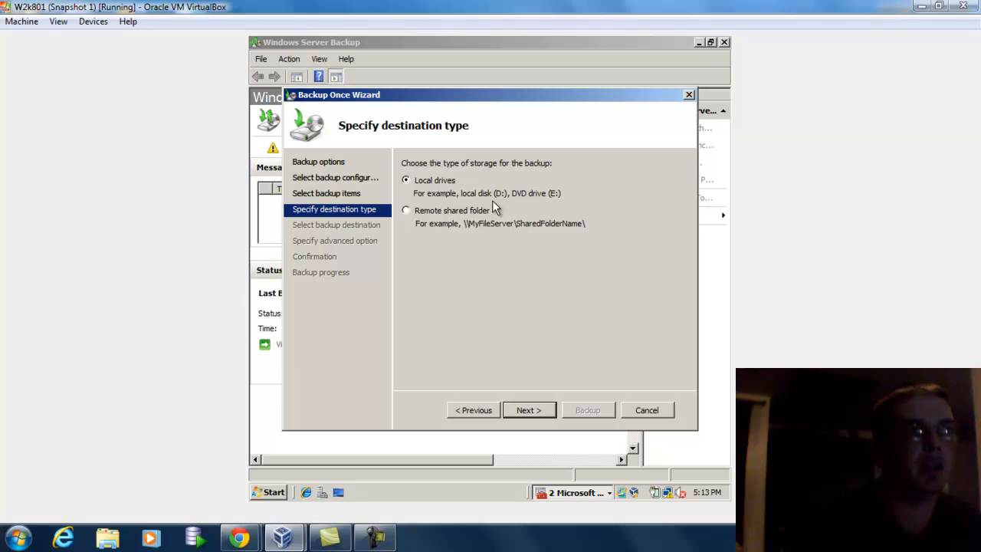
Run the backup to the local drive New Volume (E:) as a VSS copy backup and close the wizard.
left_click(519, 410)
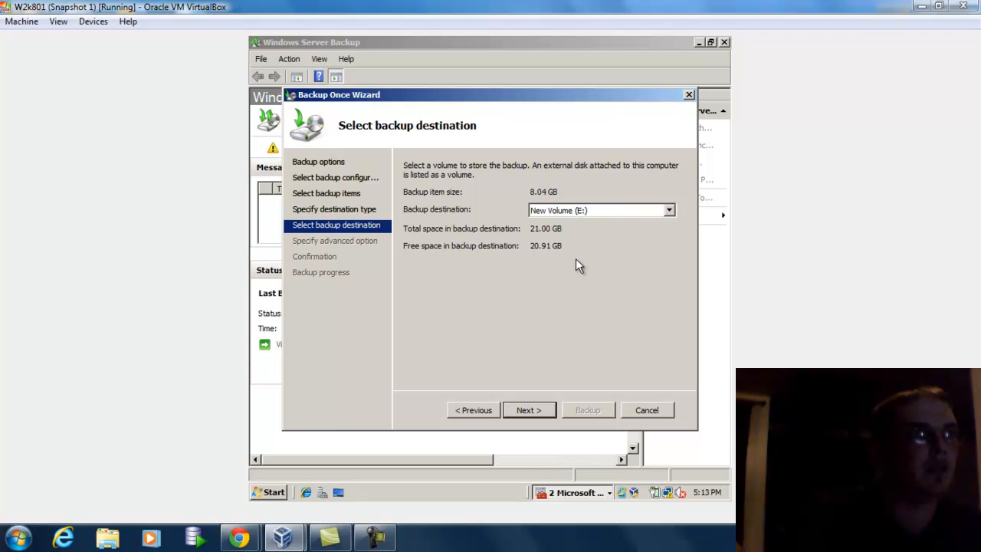
left_click(540, 410)
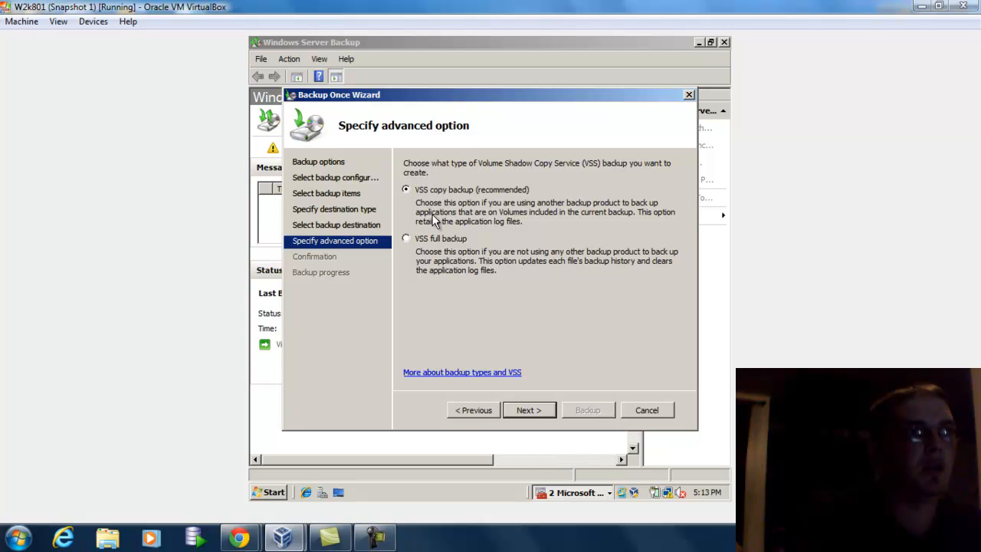
left_click(543, 408)
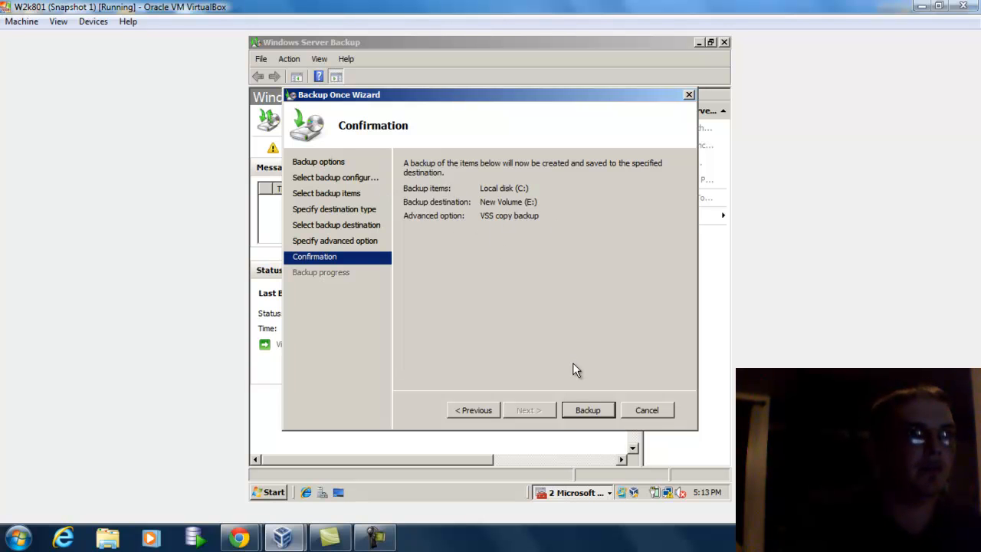
left_click(590, 410)
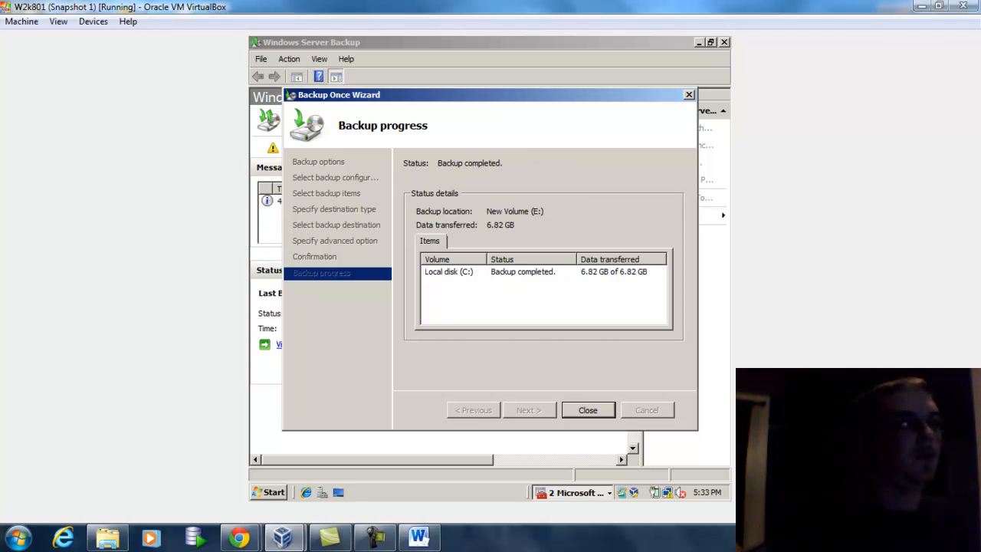
left_click(586, 411)
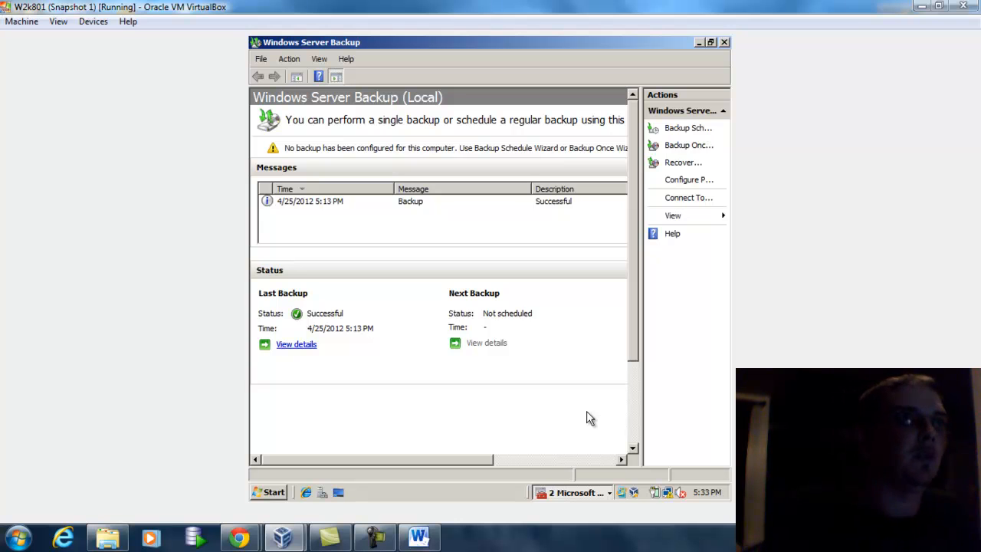
Minimize Windows Server Backup, delete the shared test folder from Local Disk (C:), and close the folder window.
left_click(699, 43)
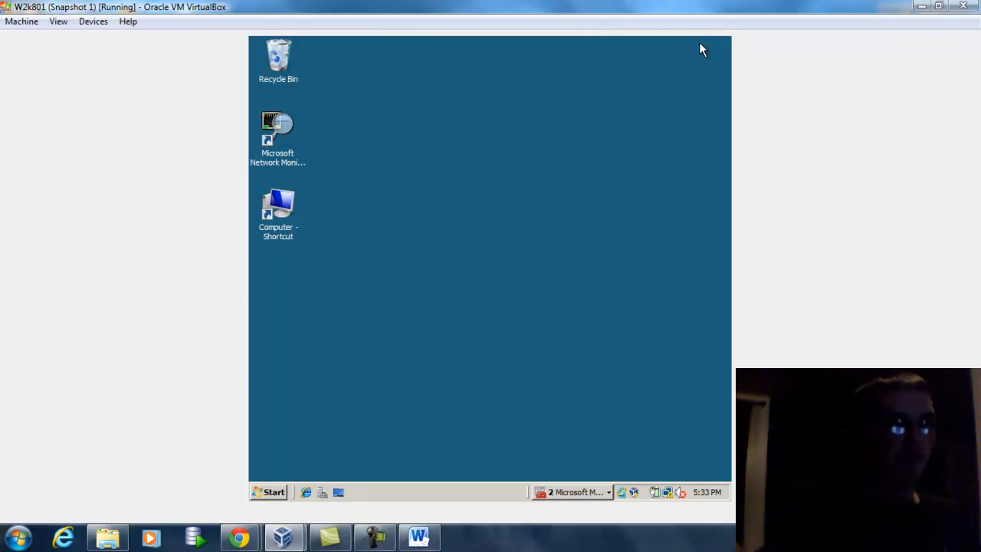
left_click(285, 202)
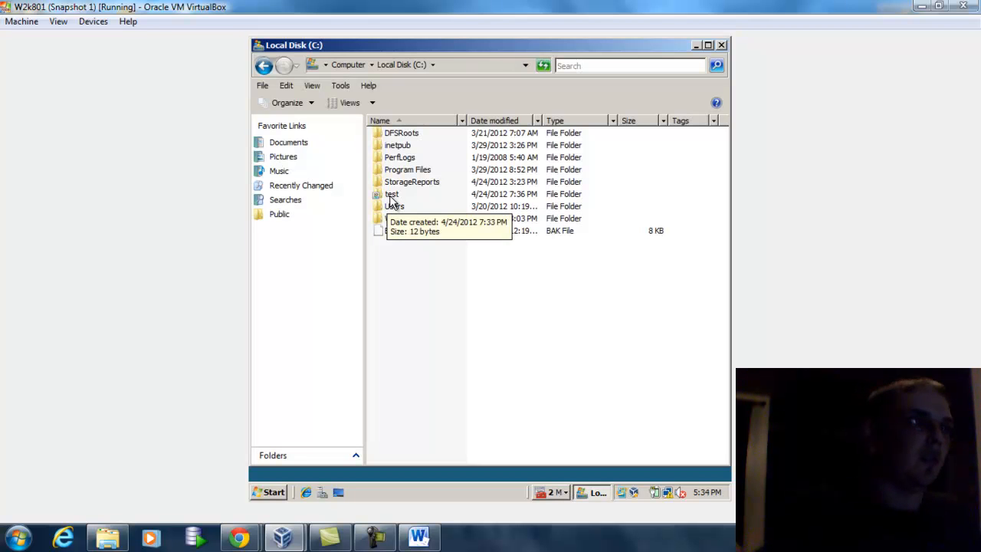
left_click(389, 196)
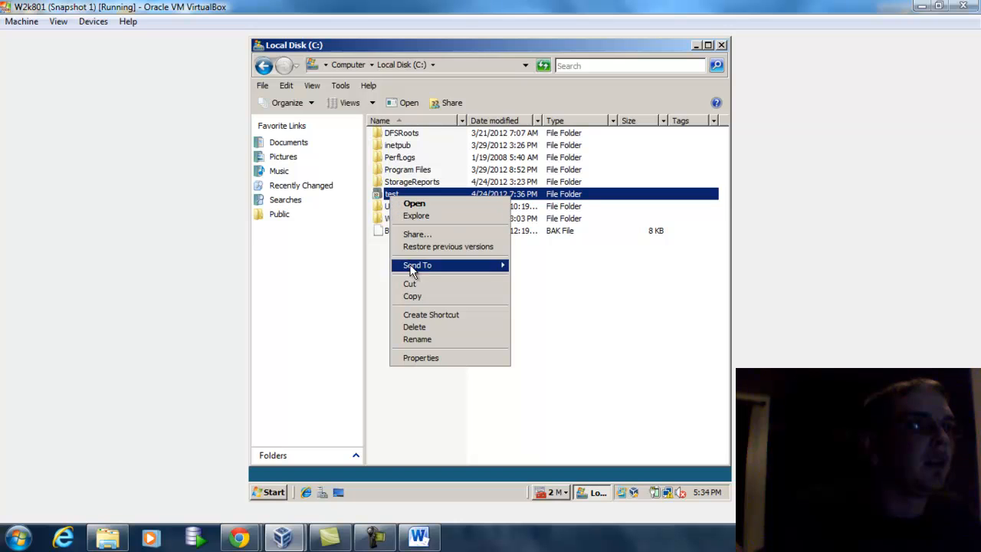
left_click(413, 326)
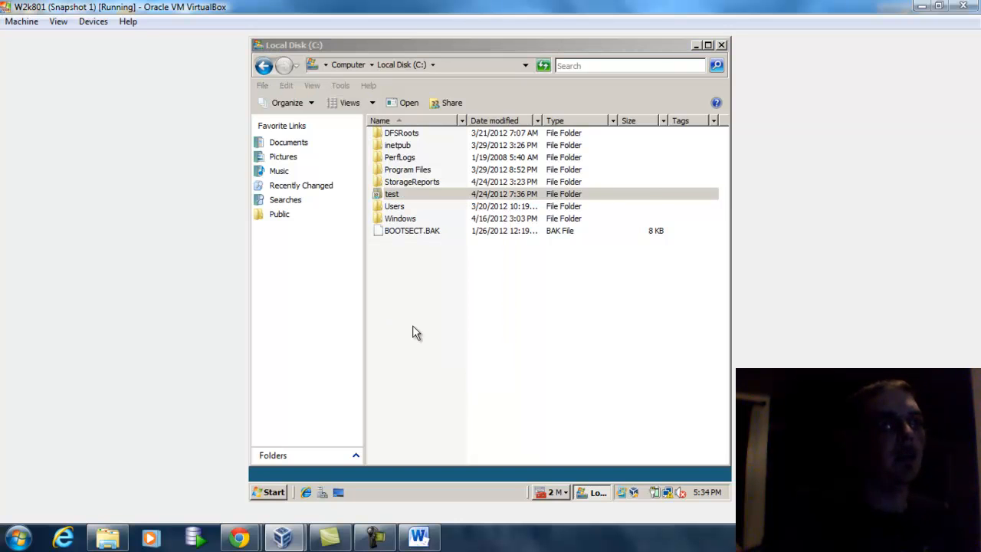
left_click(560, 330)
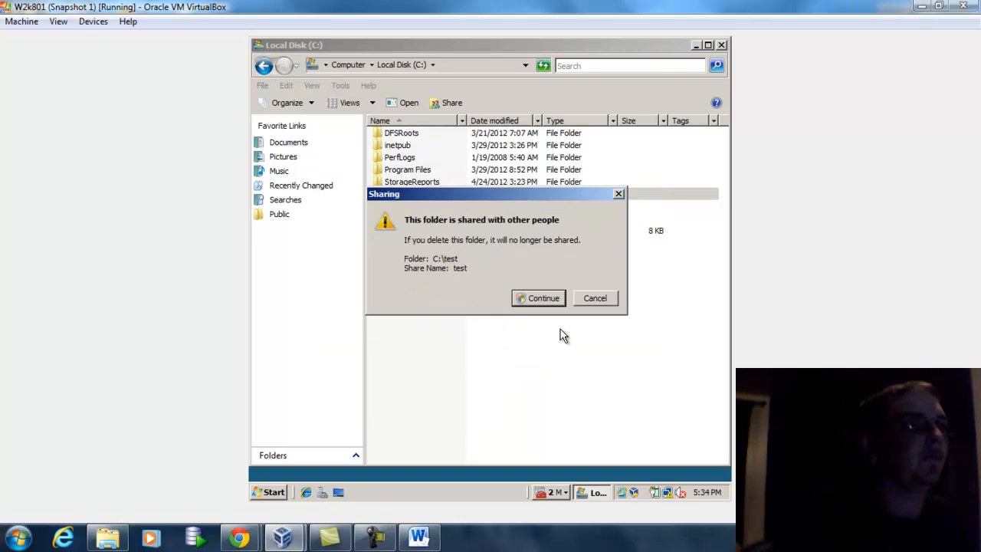
left_click(539, 298)
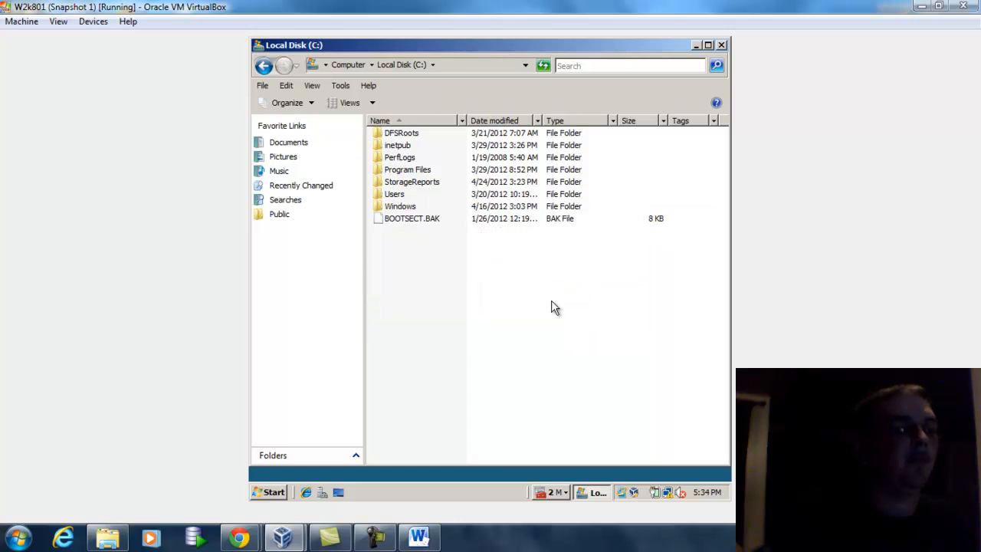
left_click(721, 46)
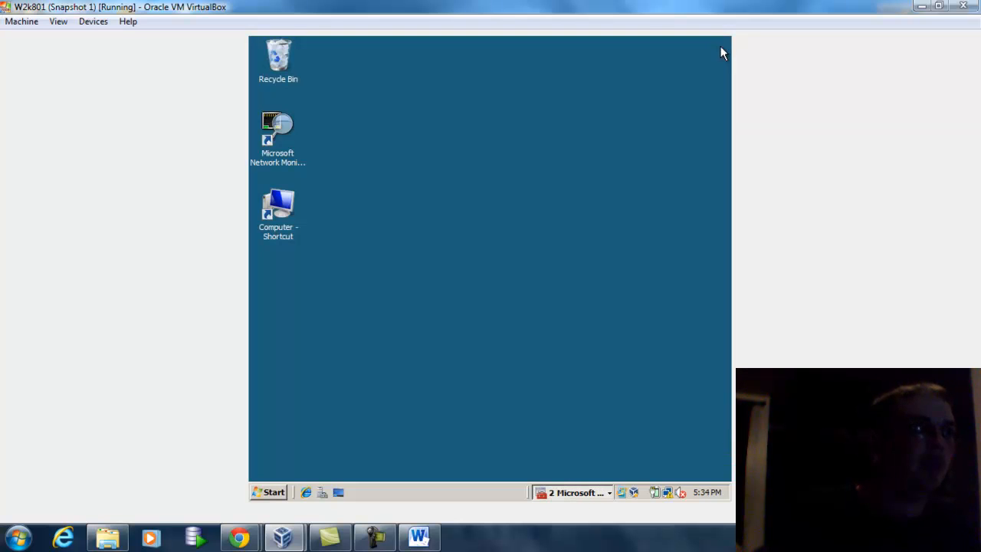
Open Windows Server Backup from the administrative tools and start the Recovery Wizard.
left_click(278, 496)
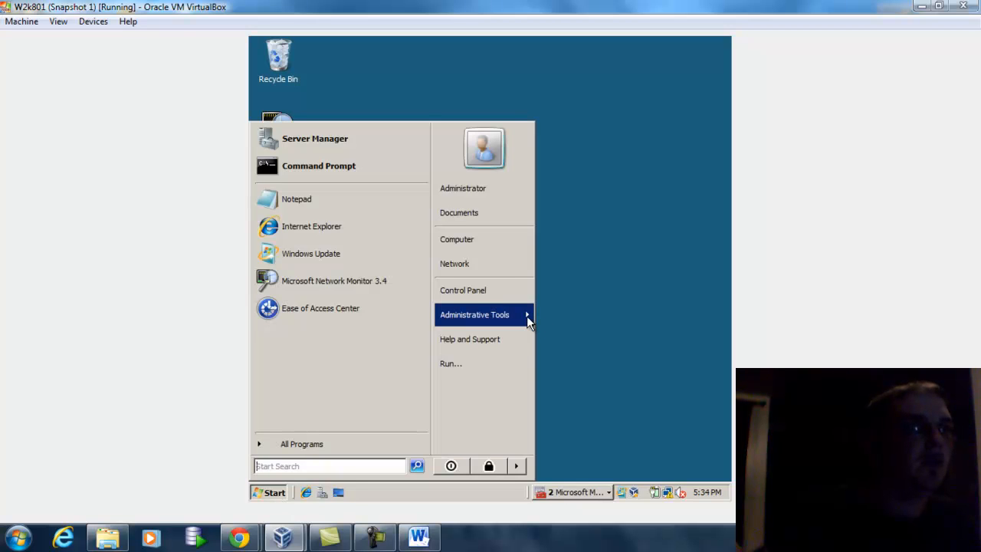
mouse_move(526, 315)
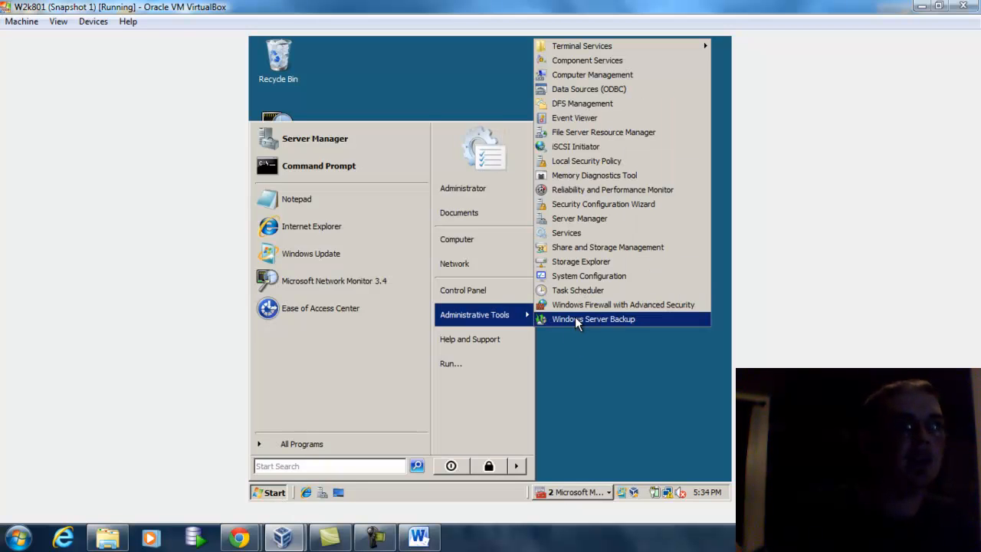
left_click(577, 322)
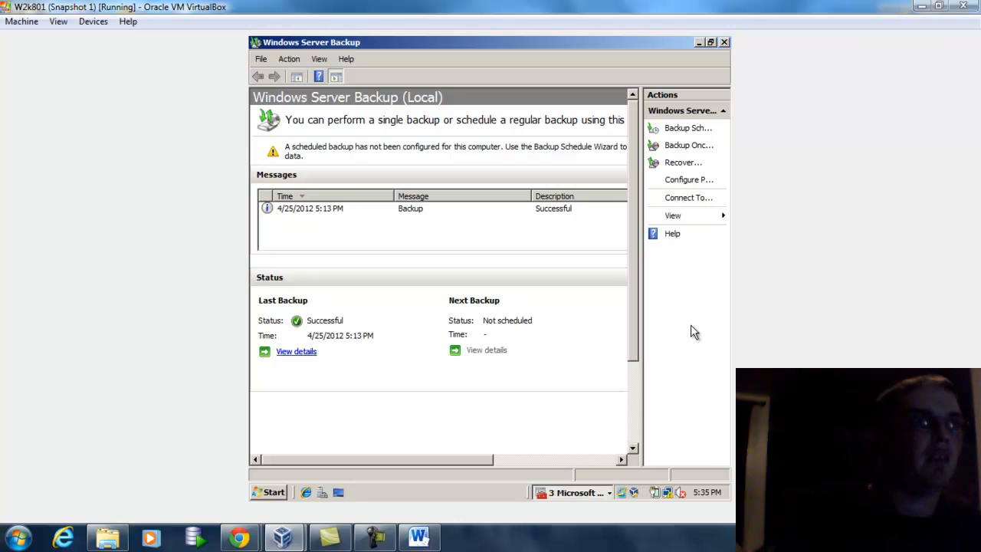
left_click(678, 165)
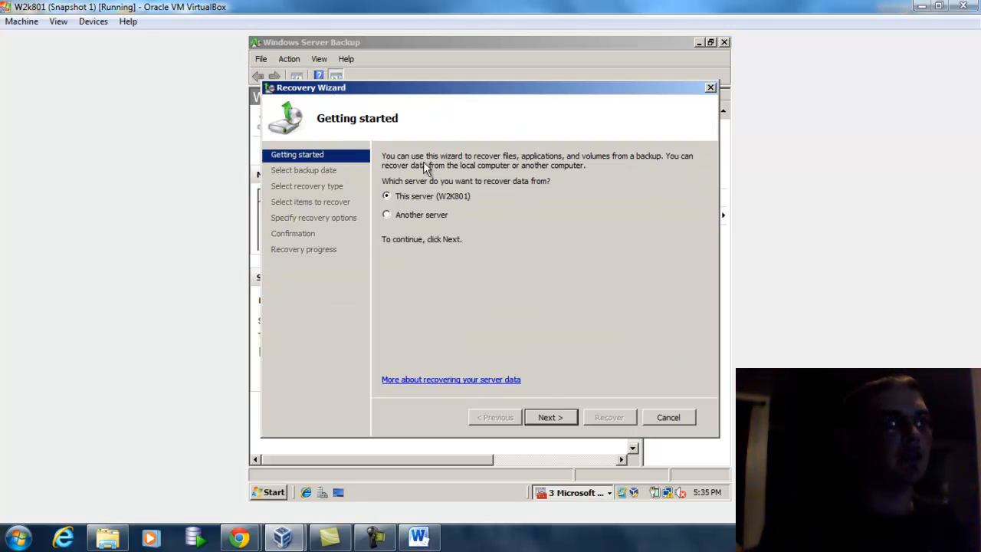
Set the recovery source to this server's 4/25/2012 5:13 PM backup and choose to recover files and folders.
left_click(548, 418)
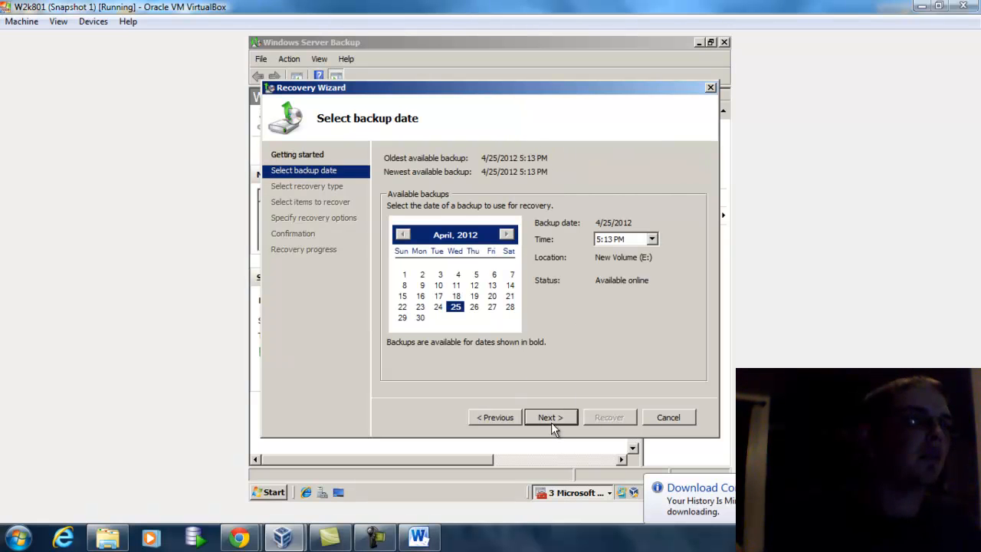
left_click(553, 416)
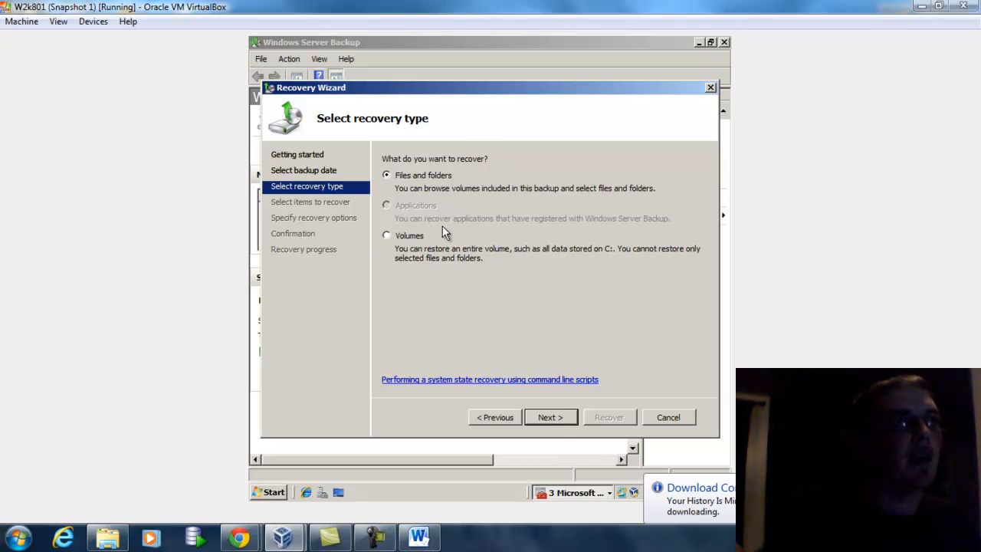
left_click(550, 417)
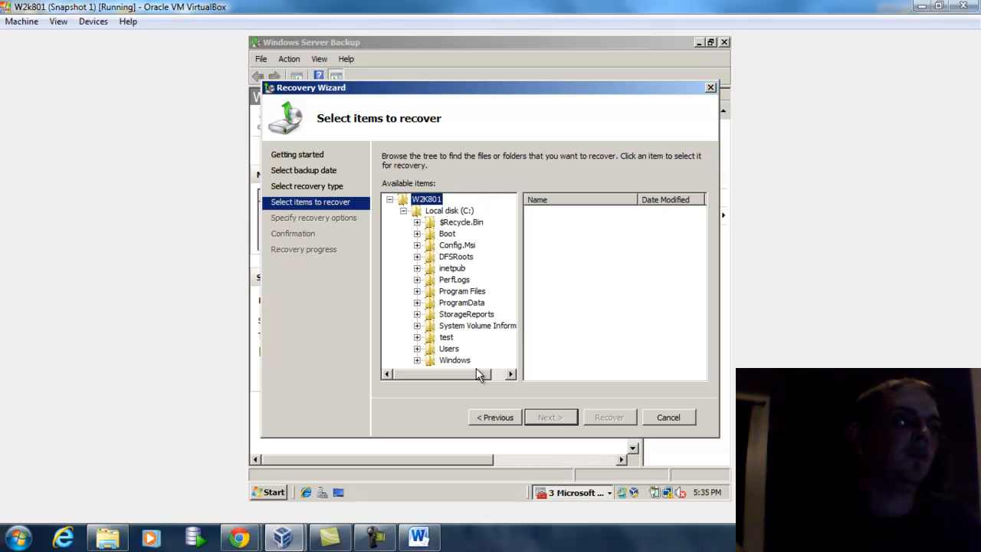
Recover the test folder to its original location, creating copies and restoring security settings, and close Windows Server Backup.
left_click(445, 338)
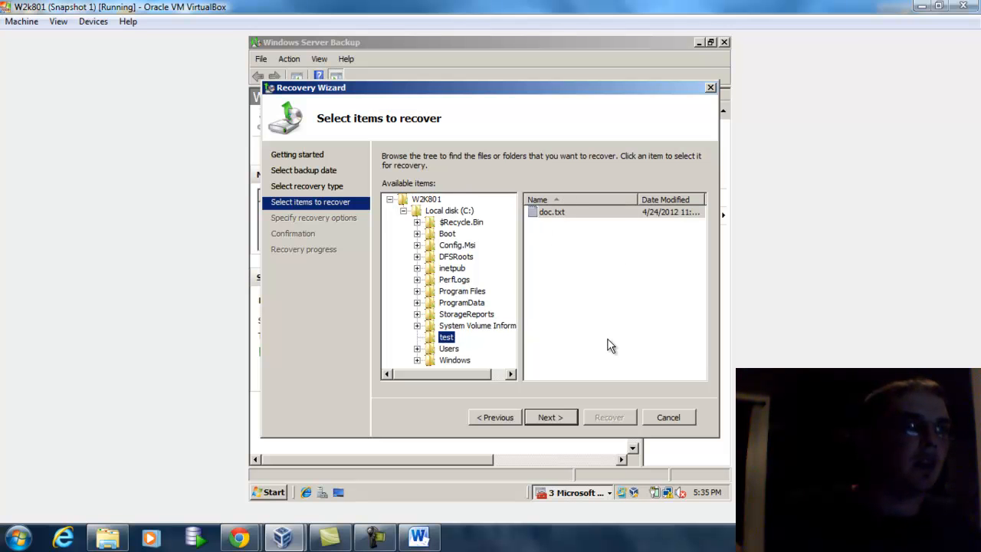
left_click(559, 418)
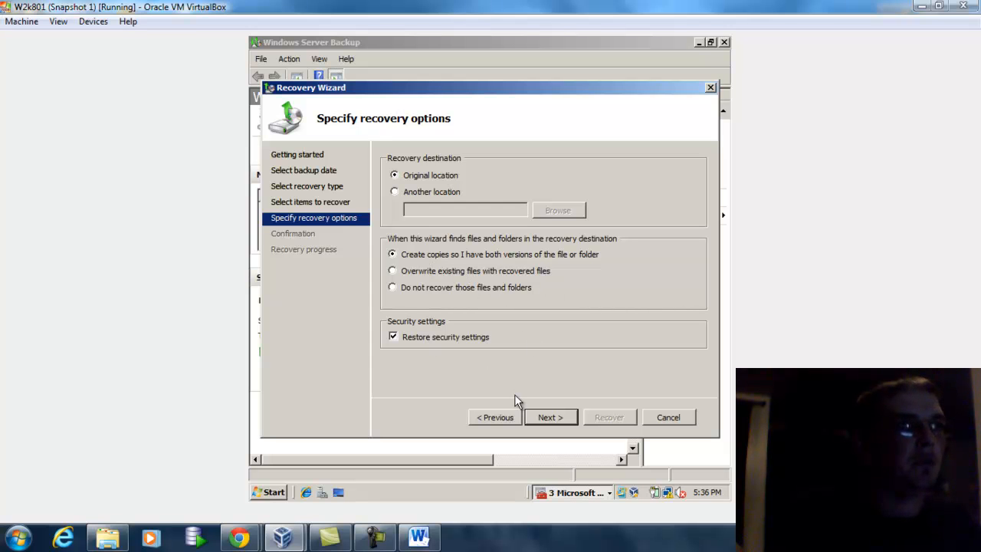
left_click(546, 419)
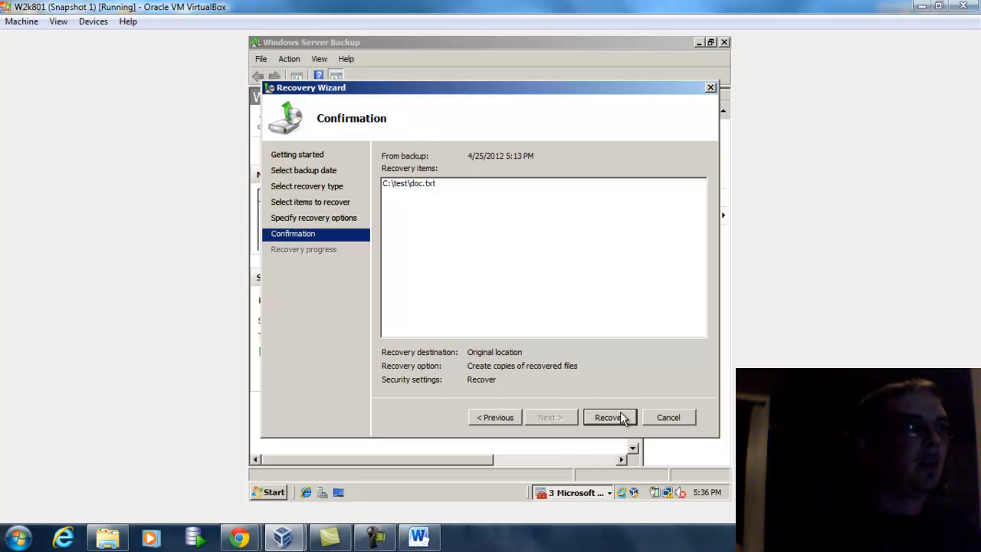
left_click(610, 418)
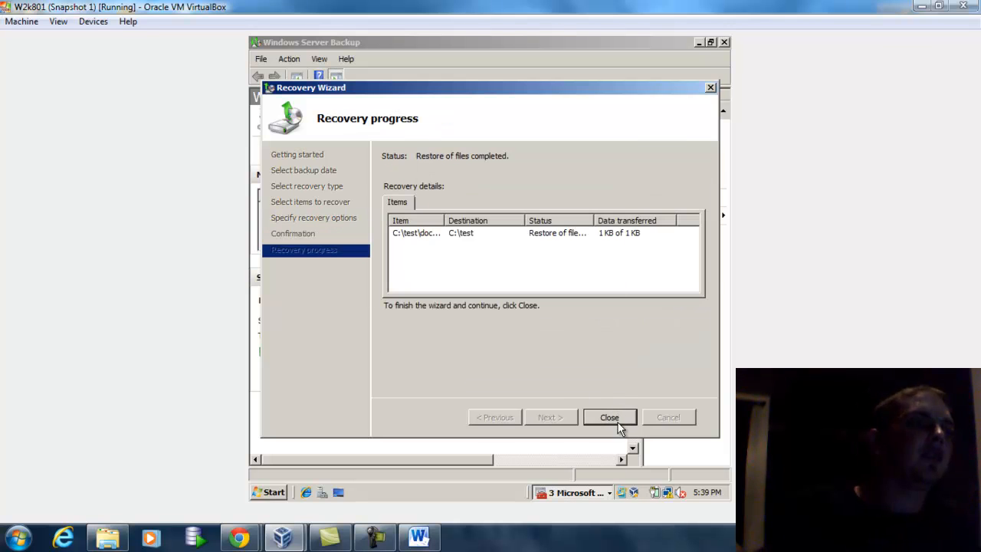
left_click(618, 421)
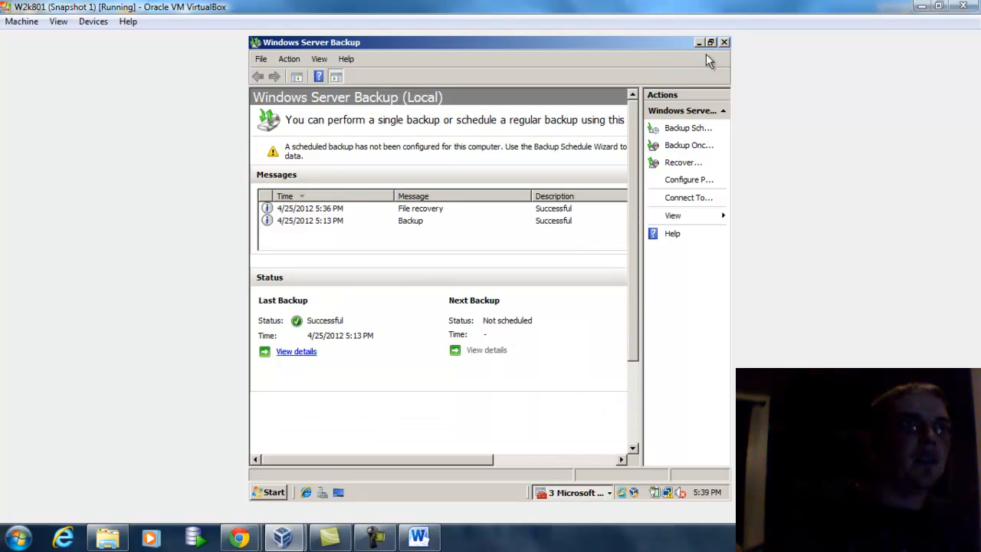
left_click(723, 43)
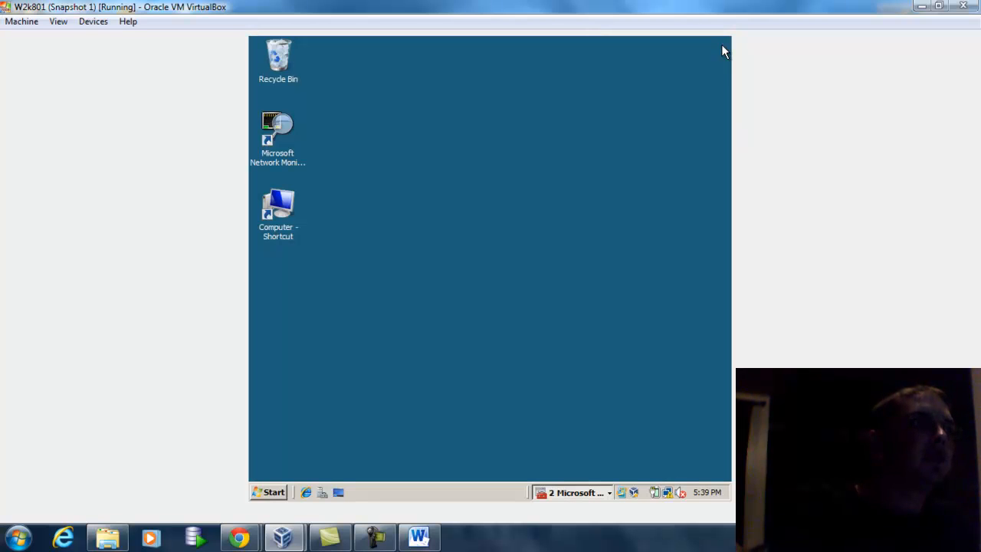
Check the contents of the doc text file in the recovered test folder on Local Disk (C:) and close the file.
double_click(278, 206)
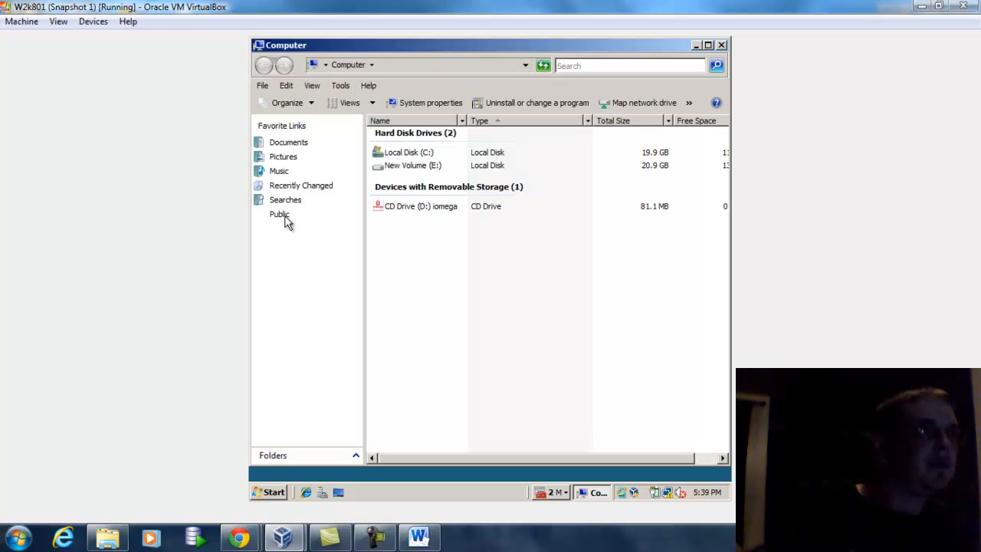
double_click(409, 154)
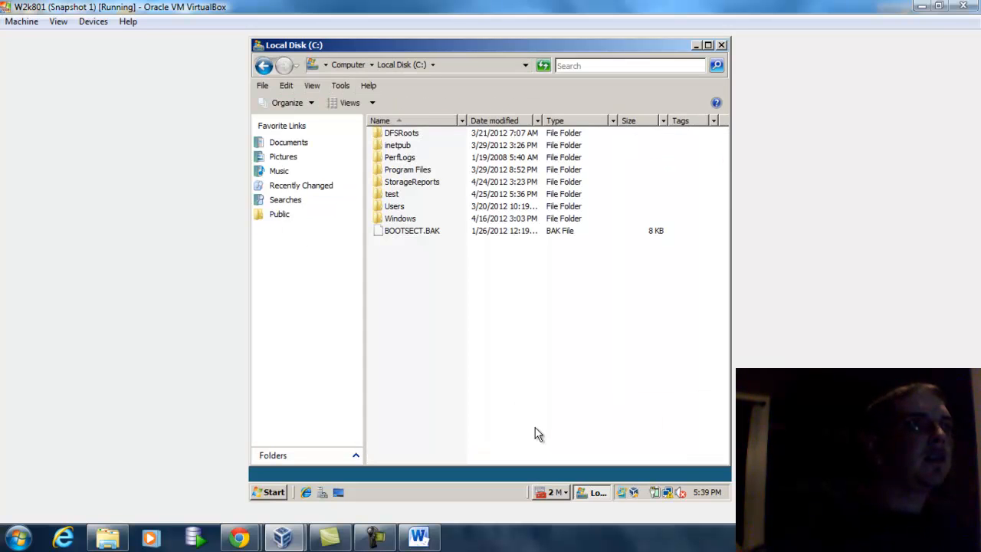
left_click(392, 197)
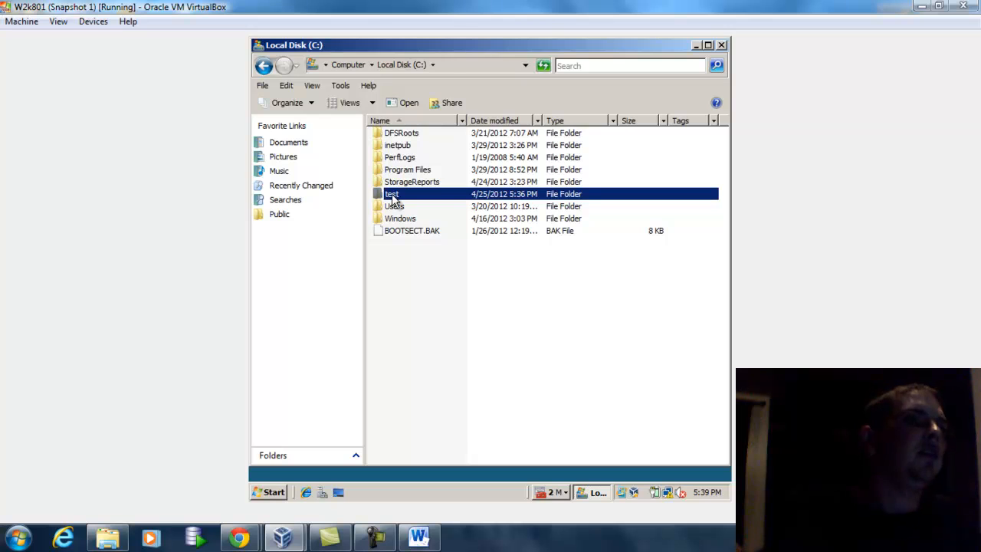
double_click(392, 197)
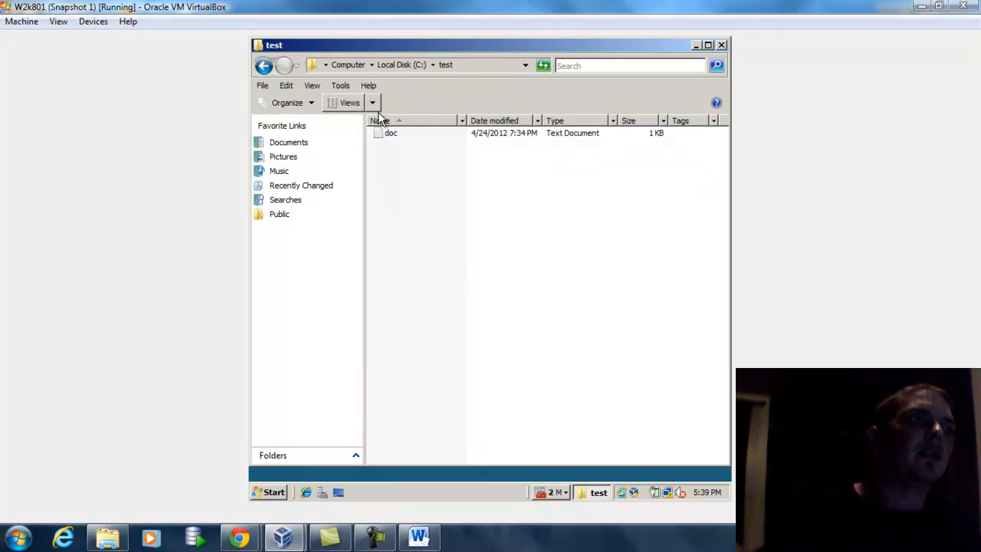
left_click(383, 135)
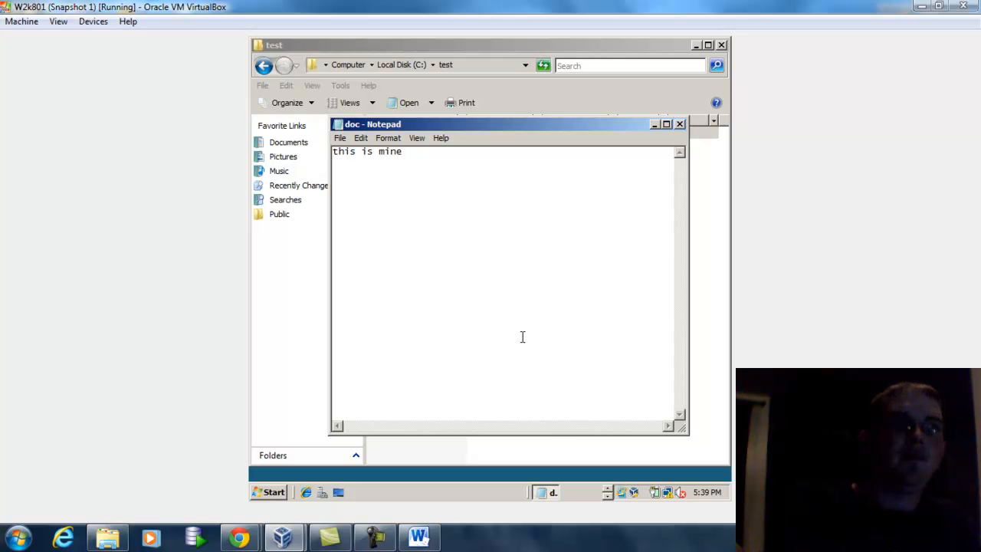
left_click(679, 124)
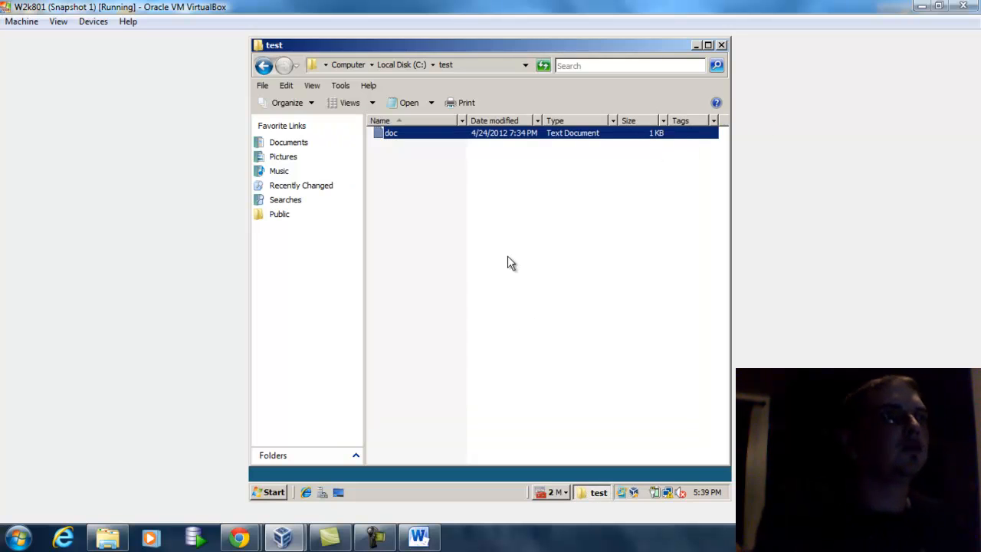